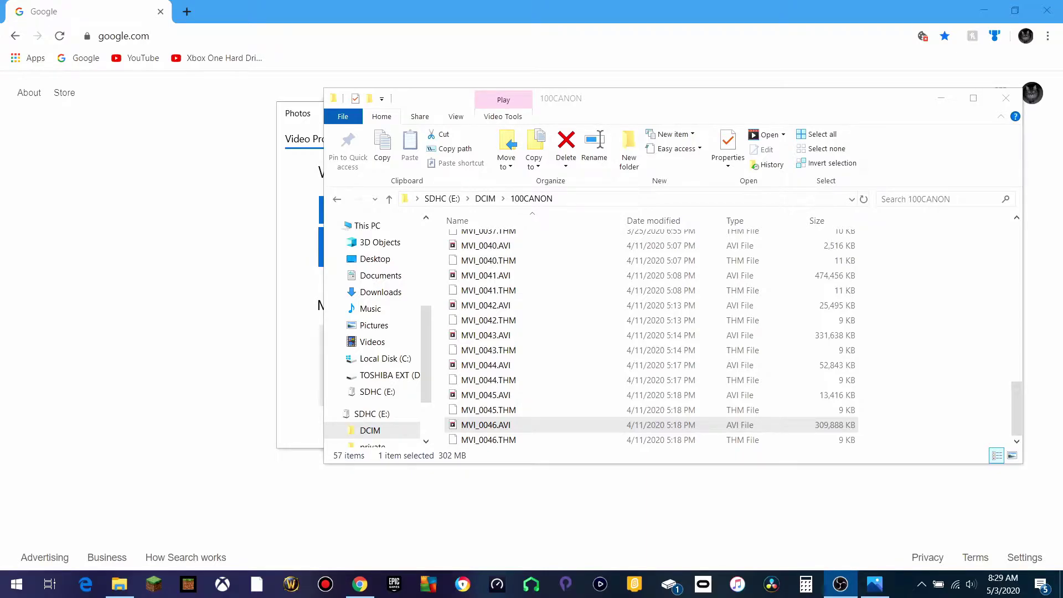
# Select the MVI_0046.AVI clip, then bring the Photos video editor to the front
pyautogui.click(637, 417)
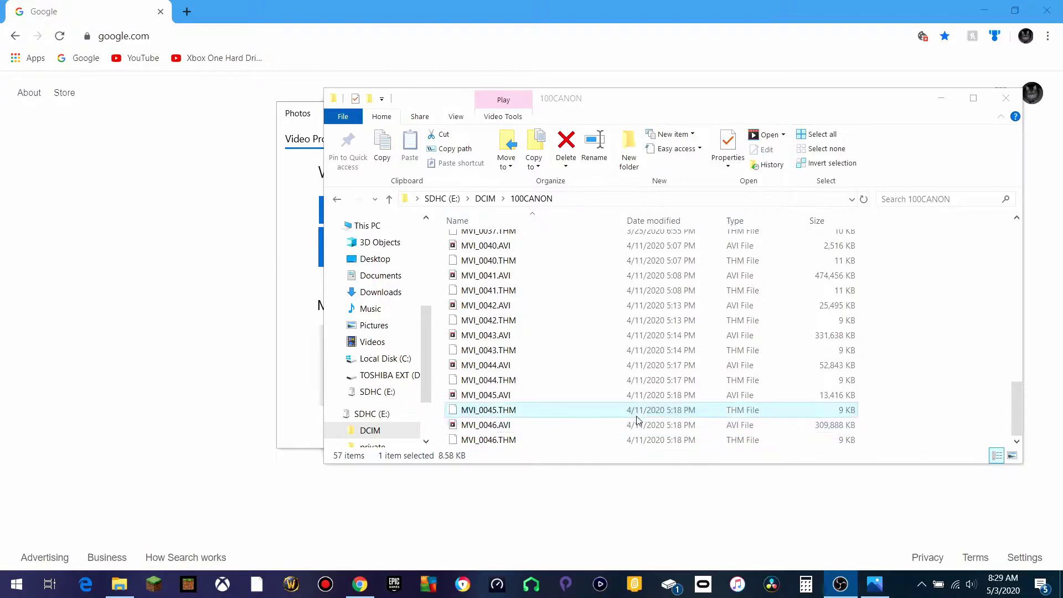
pyautogui.click(638, 425)
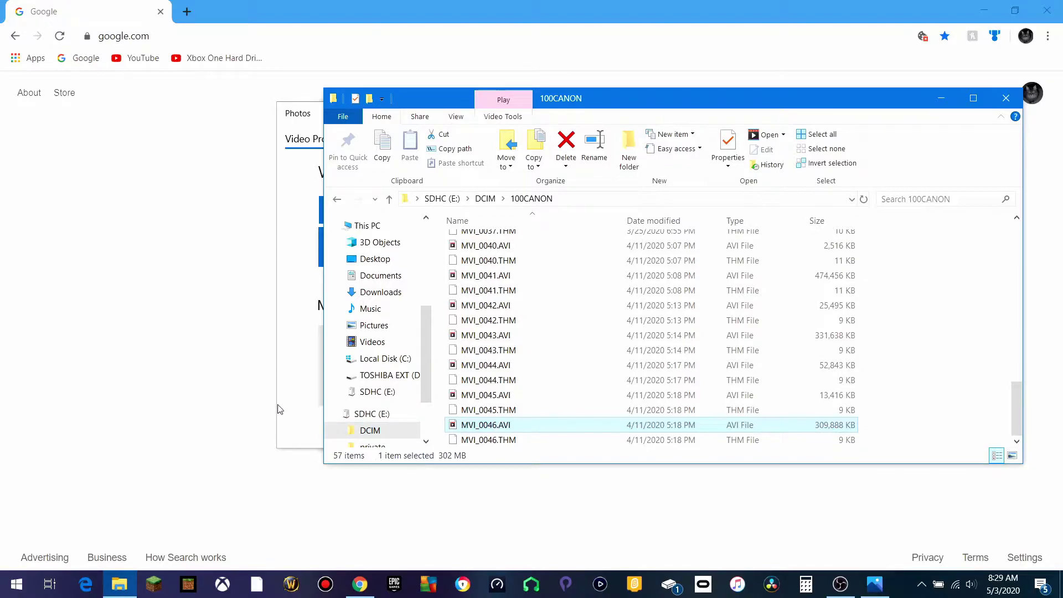
pyautogui.click(293, 382)
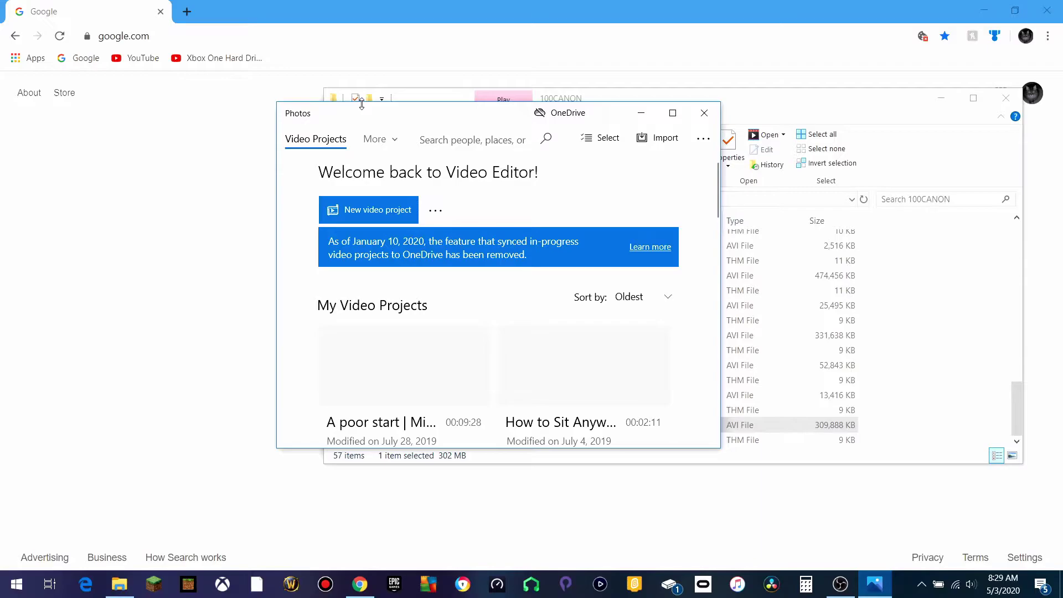
pyautogui.moveTo(355, 116); pyautogui.dragTo(337, 117)
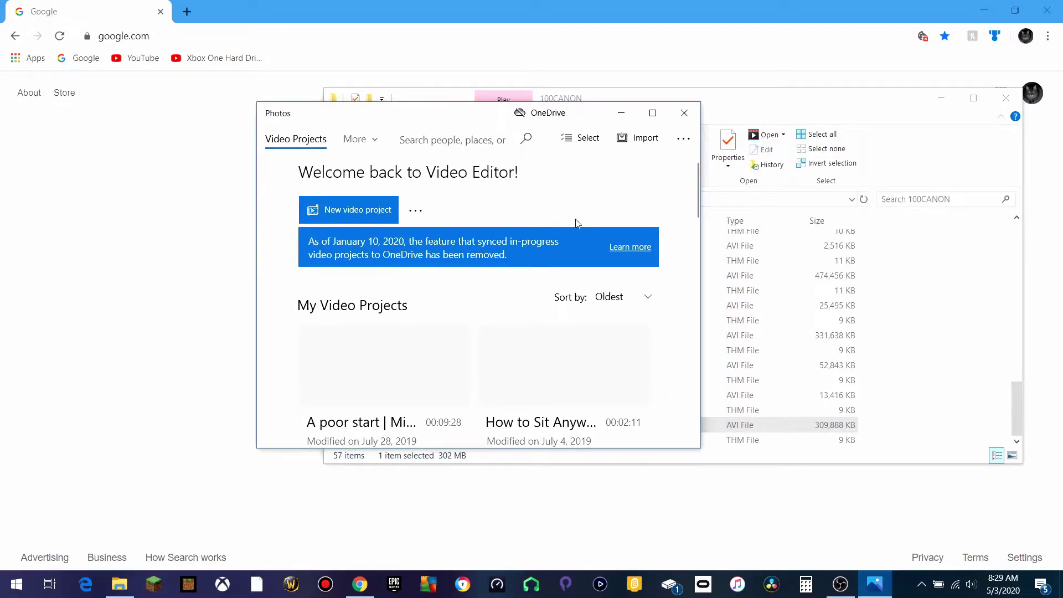
# Start a new video project named 'Tutorial' in a maximized editor window
pyautogui.click(374, 215)
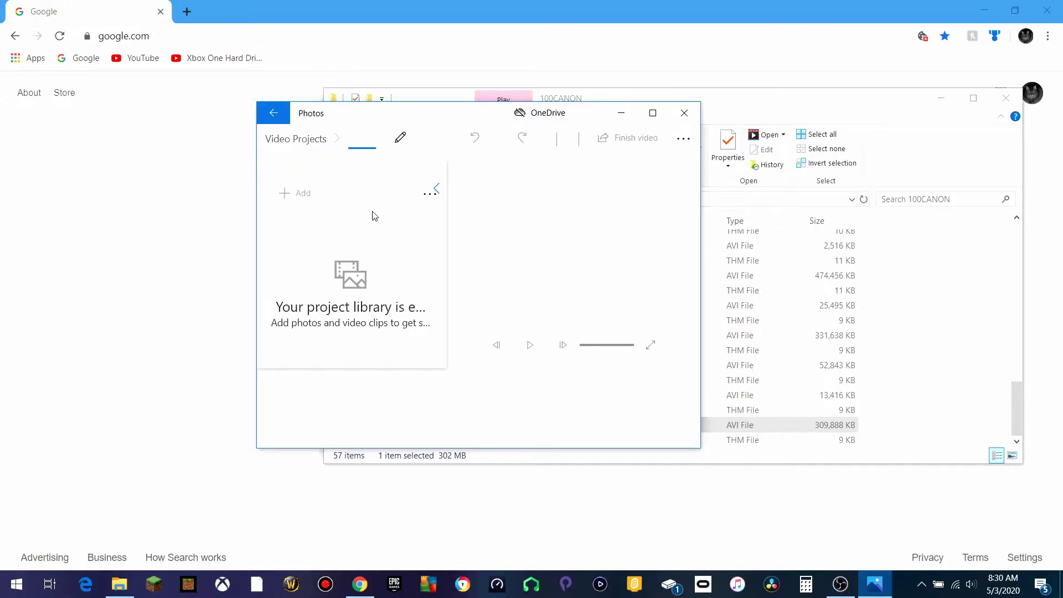
pyautogui.click(653, 114)
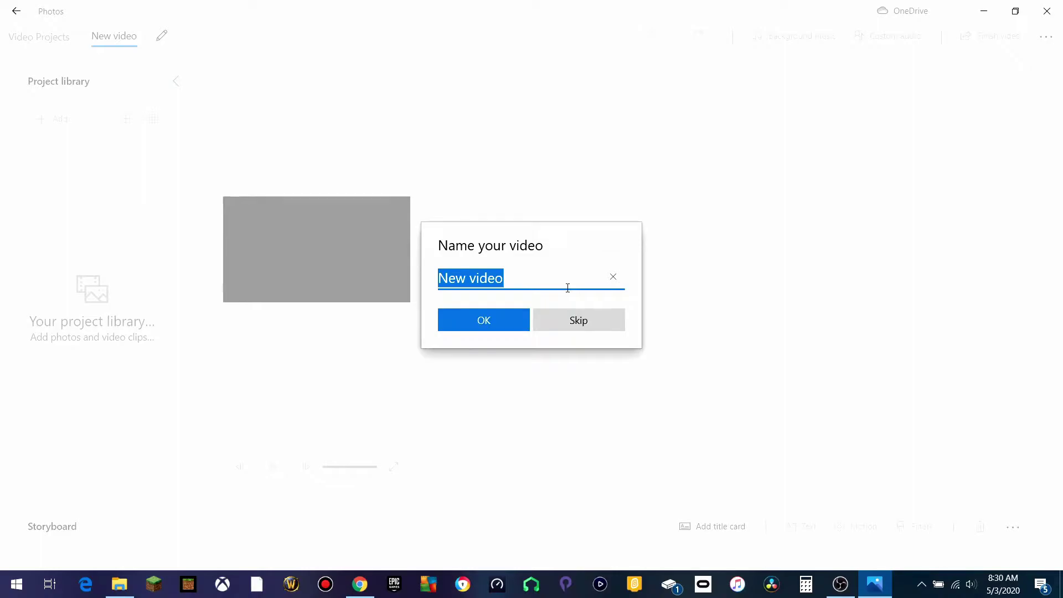
pyautogui.write('Tutorial')
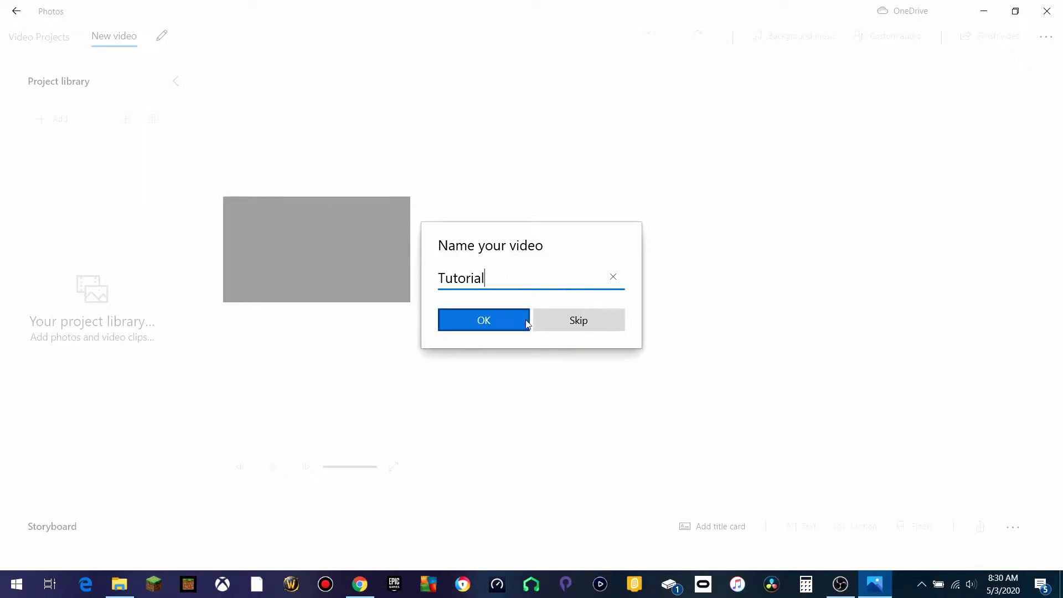
pyautogui.click(527, 324)
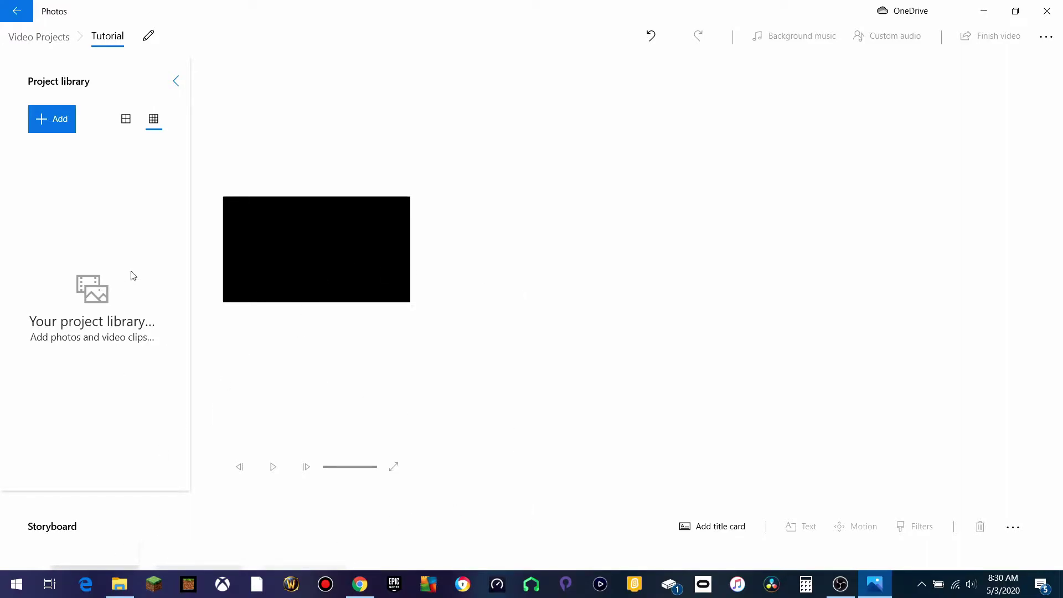
# Add from this PC, browsing to SDHC (E:) > DCIM > 100CANON and picking MVI_0046.AVI
pyautogui.click(59, 120)
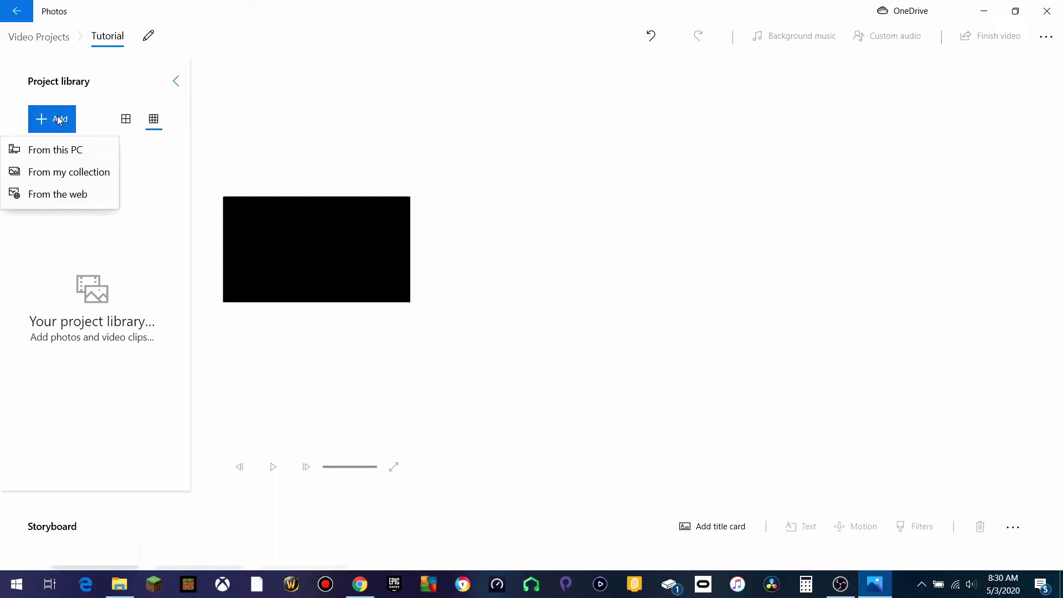
pyautogui.click(74, 157)
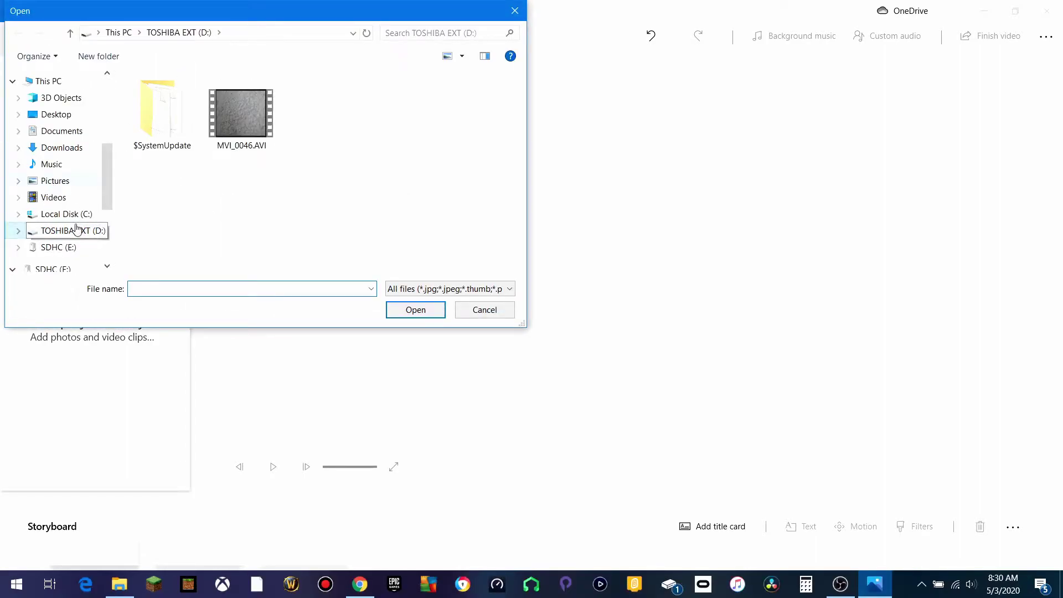
pyautogui.click(70, 249)
pyautogui.doubleClick(256, 102)
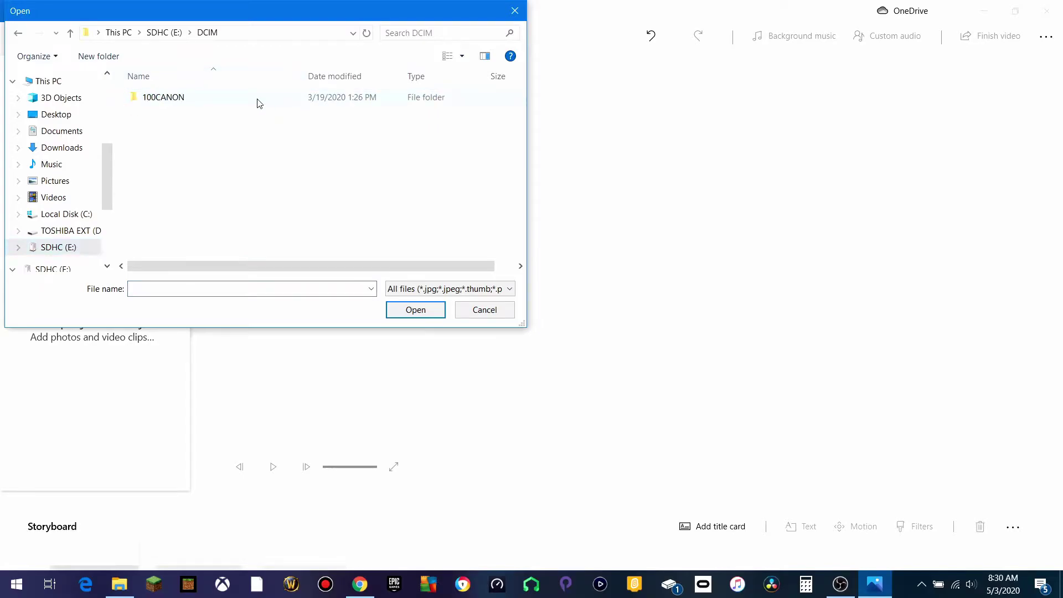
pyautogui.doubleClick(257, 103)
pyautogui.scroll(-10, 257, 102)
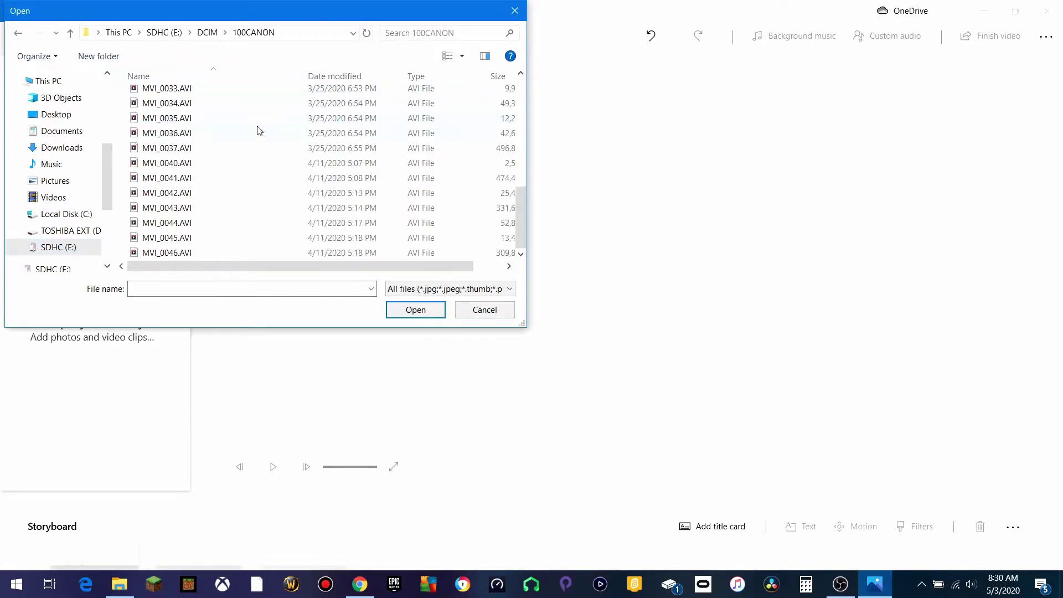
pyautogui.click(254, 254)
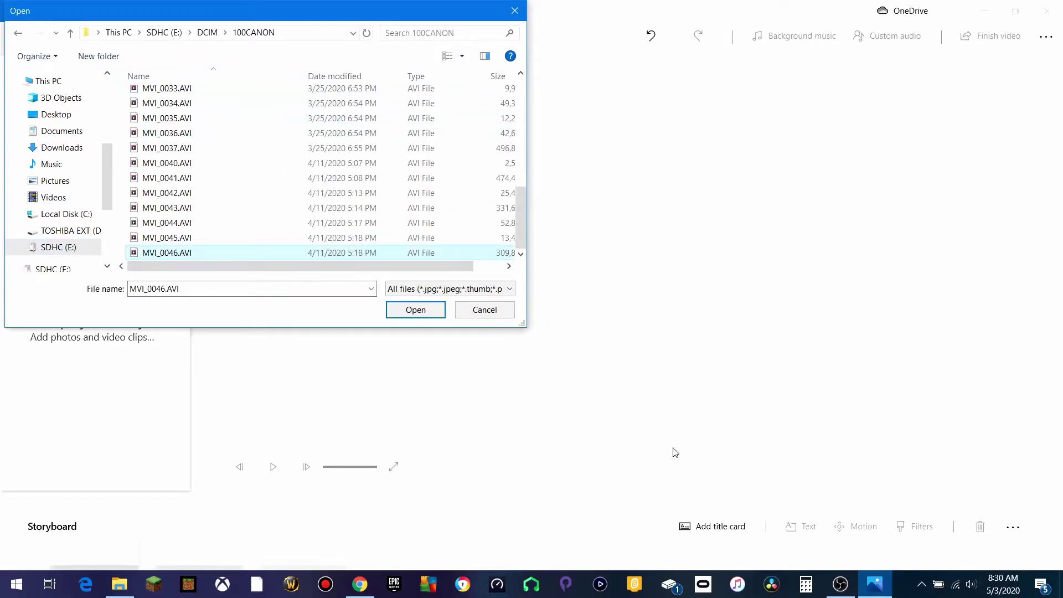
# Close the stray File Explorer window and import MVI_0046.AVI into the library
pyautogui.click(119, 583)
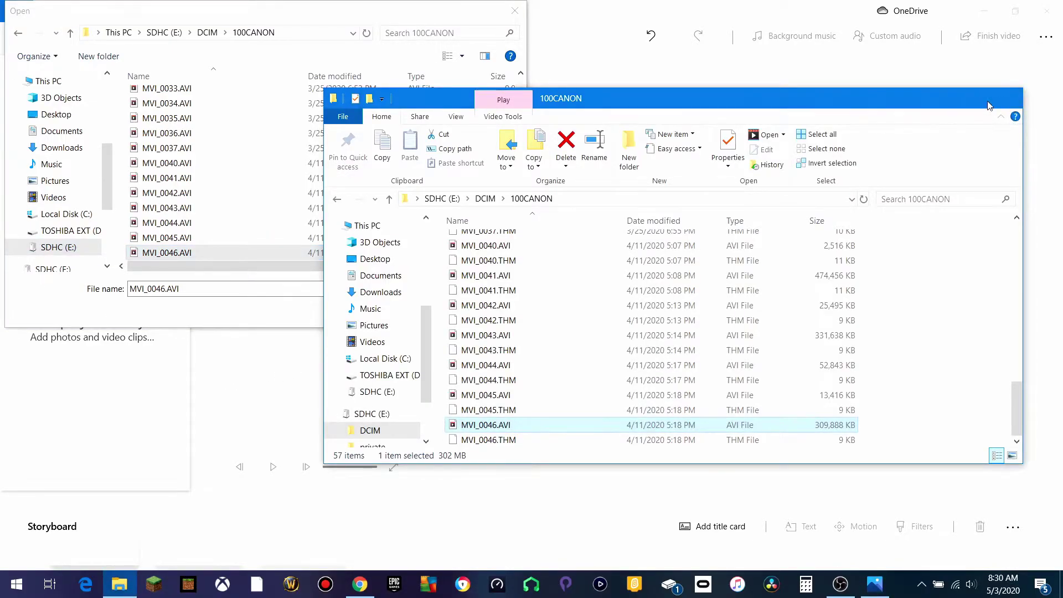
pyautogui.click(1006, 98)
pyautogui.click(160, 252)
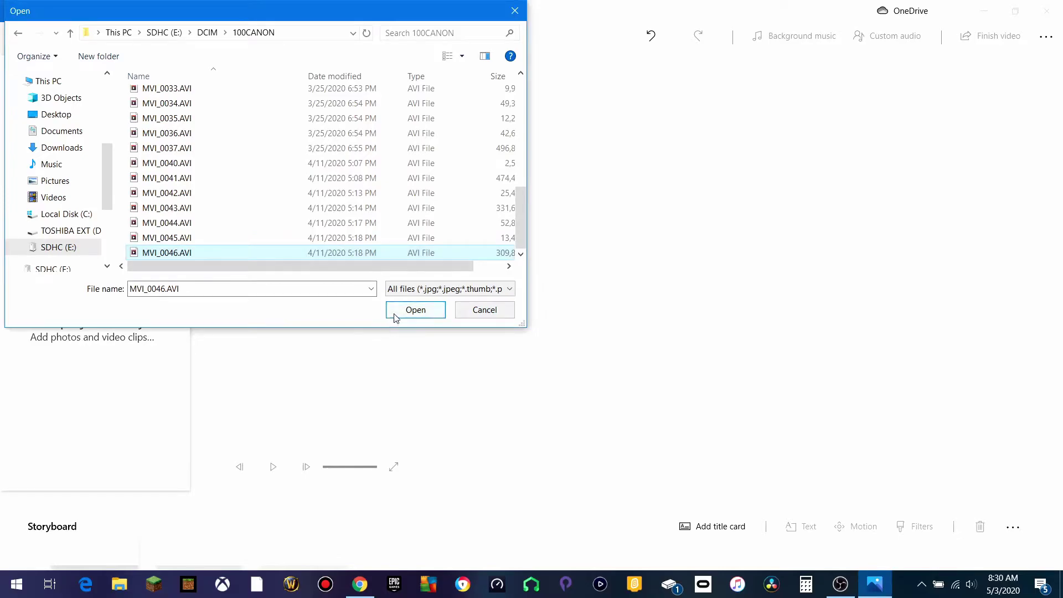
pyautogui.click(414, 315)
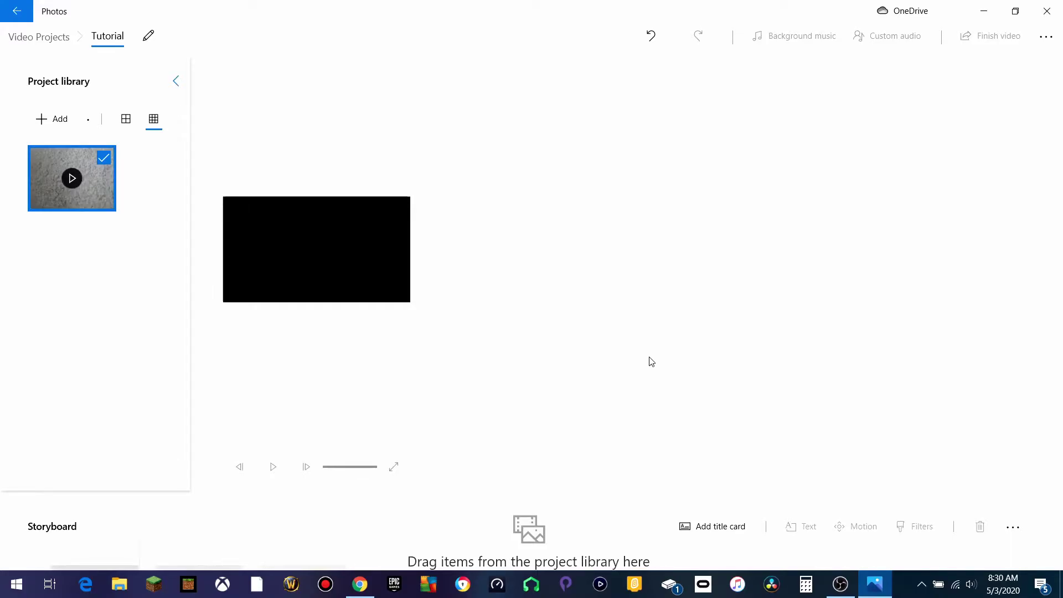
# Drag the MVI_0046.AVI thumbnail onto the storyboard as a 3:04 clip
pyautogui.moveTo(71, 176); pyautogui.dragTo(105, 549)
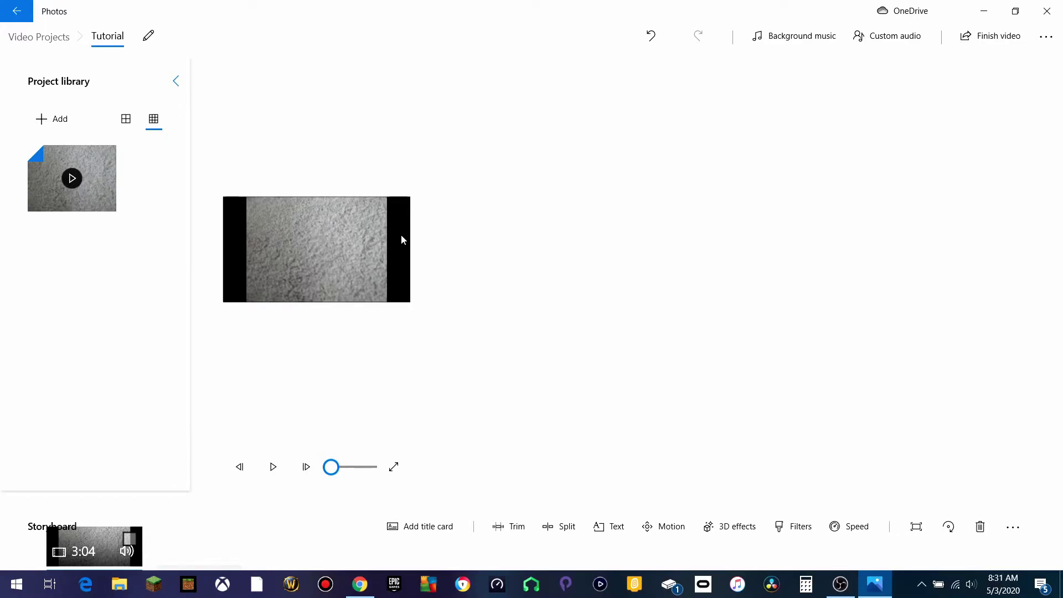
# Finish the video at High 1080p quality, leaving hardware-accelerated encoding on
pyautogui.click(1009, 34)
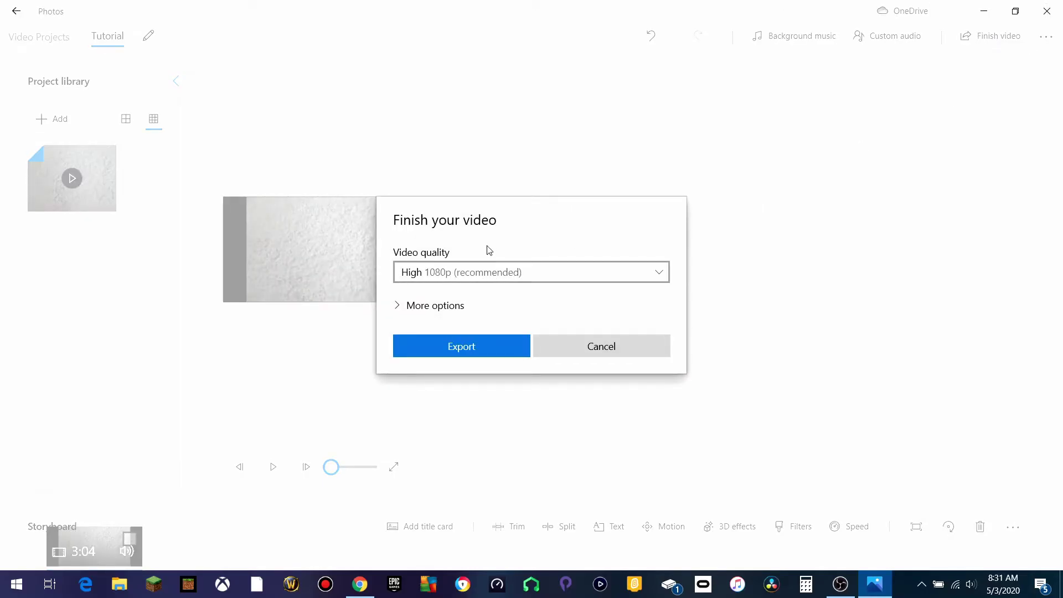
pyautogui.click(490, 275)
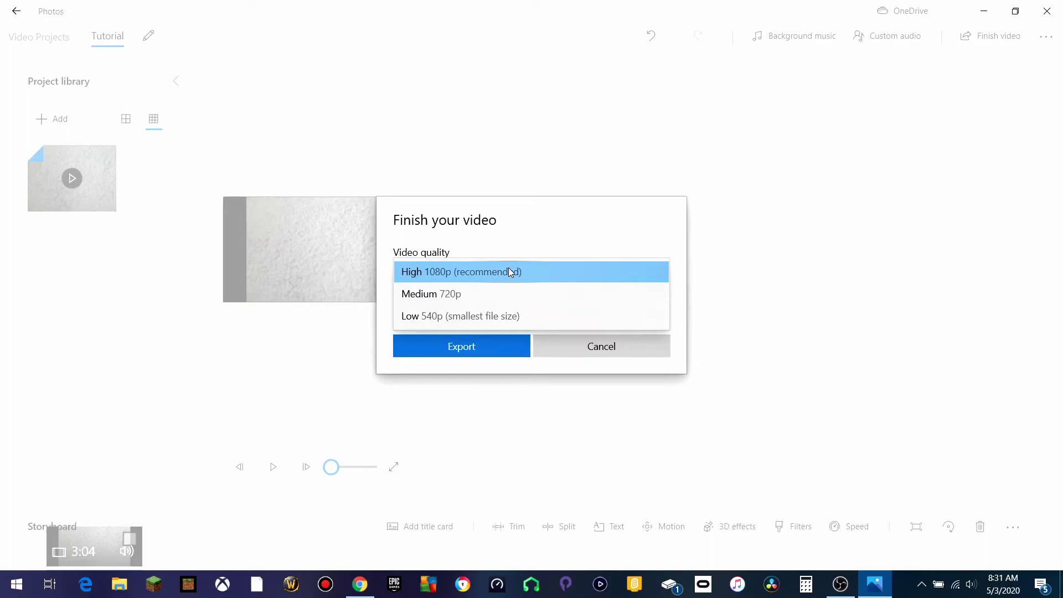
pyautogui.click(503, 279)
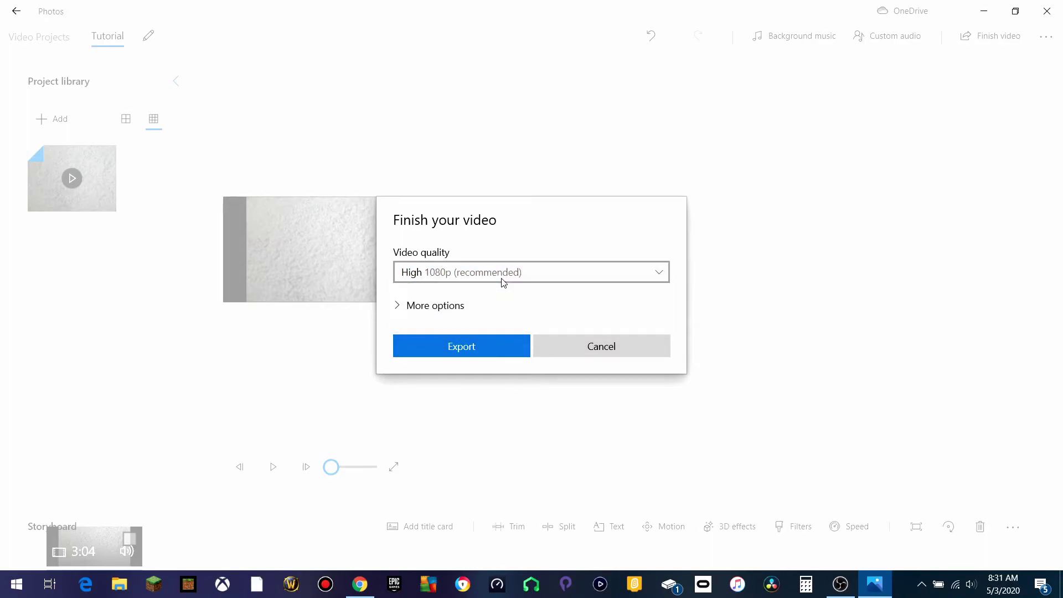
pyautogui.click(403, 308)
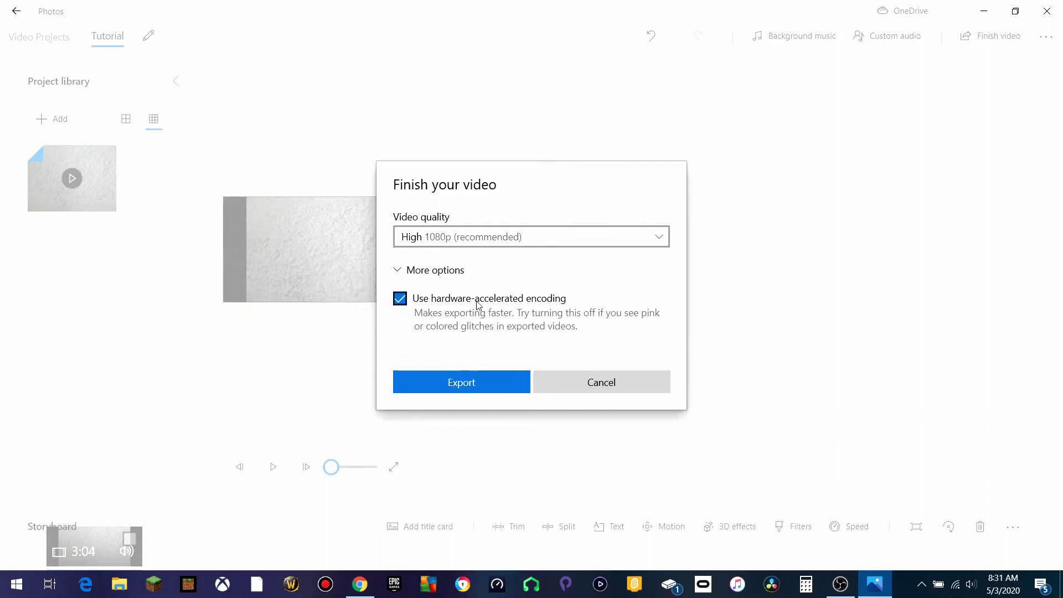
pyautogui.click(423, 310)
pyautogui.click(424, 308)
# Export the video as Tutorial.mp4 into the Videos folder
pyautogui.click(475, 382)
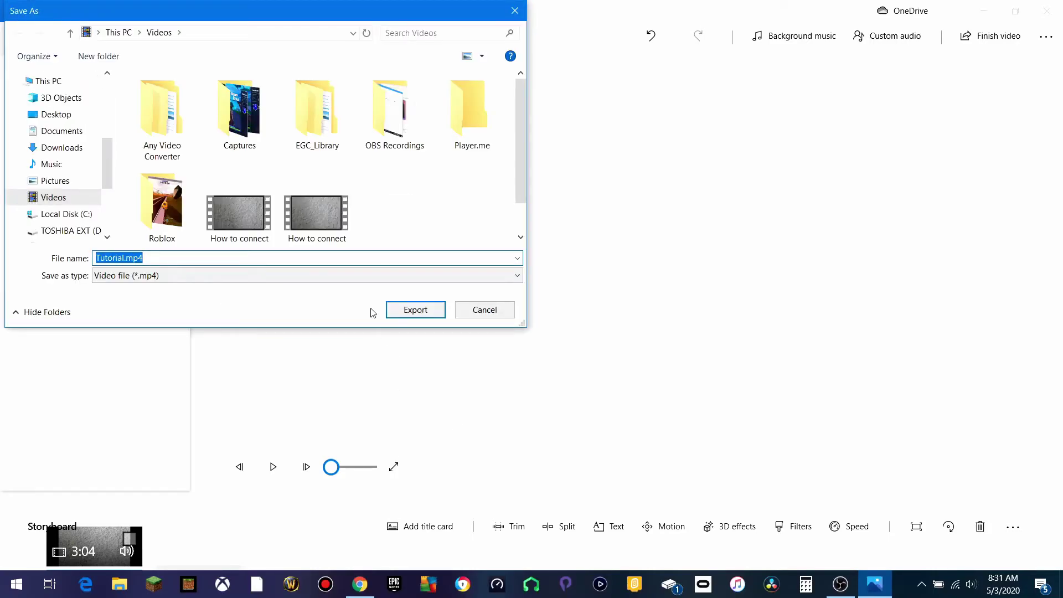
pyautogui.click(78, 202)
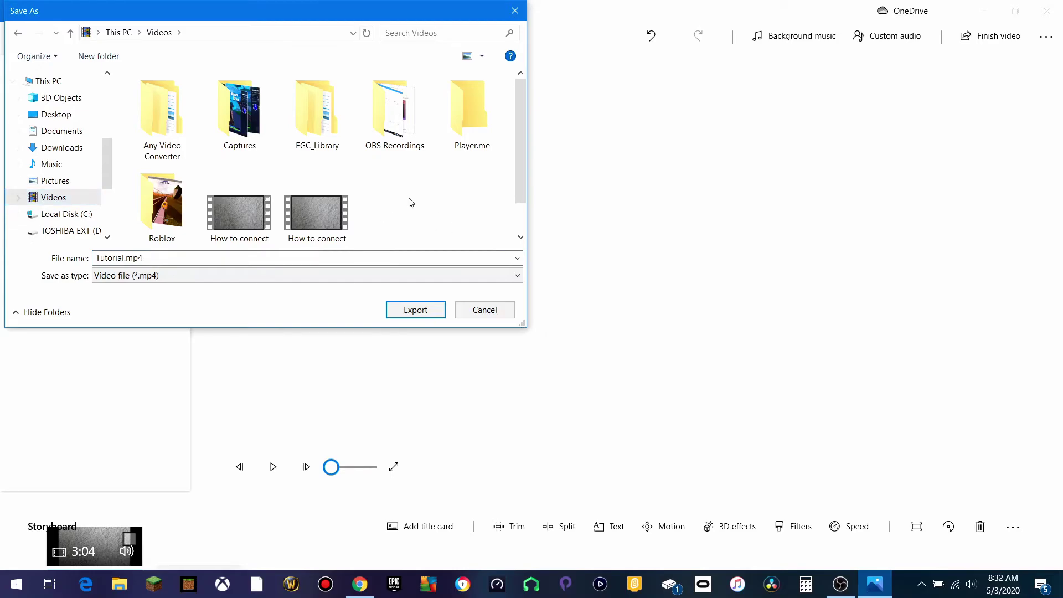
pyautogui.click(415, 310)
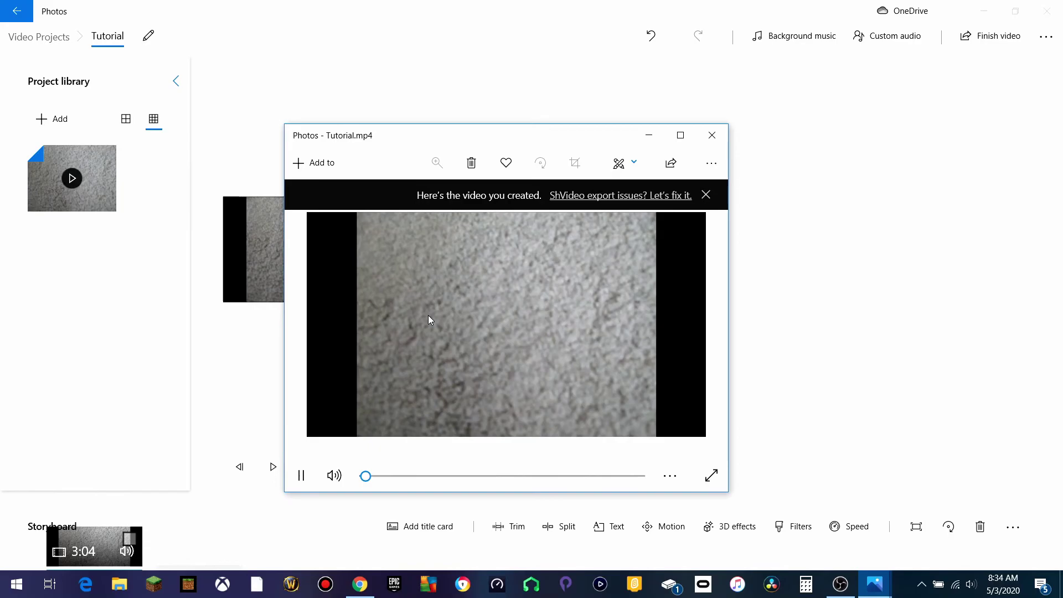
# Pause the exported Tutorial.mp4 near its start in the Photos viewer
pyautogui.click(564, 305)
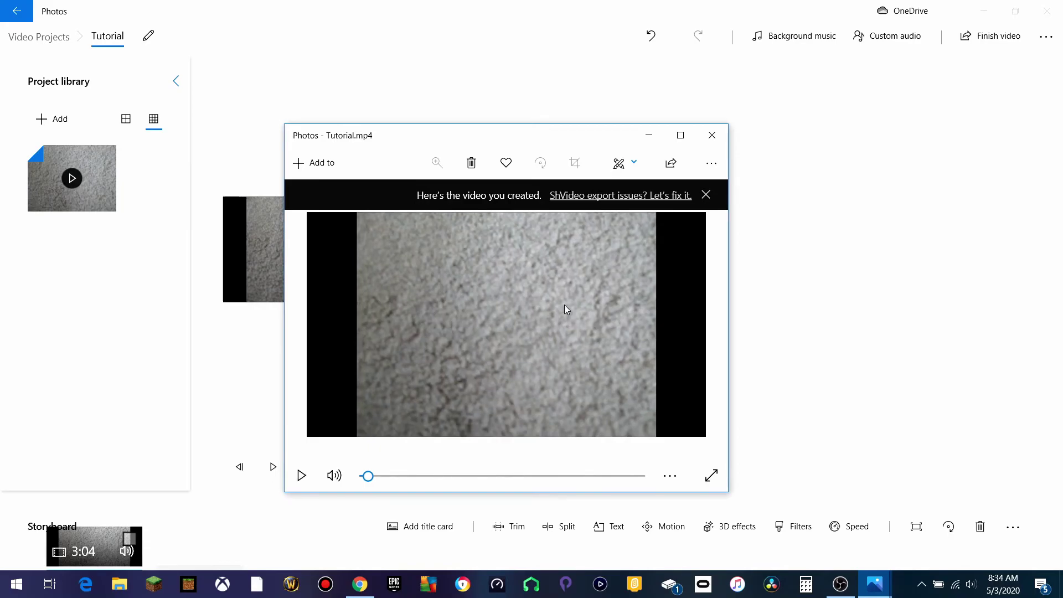